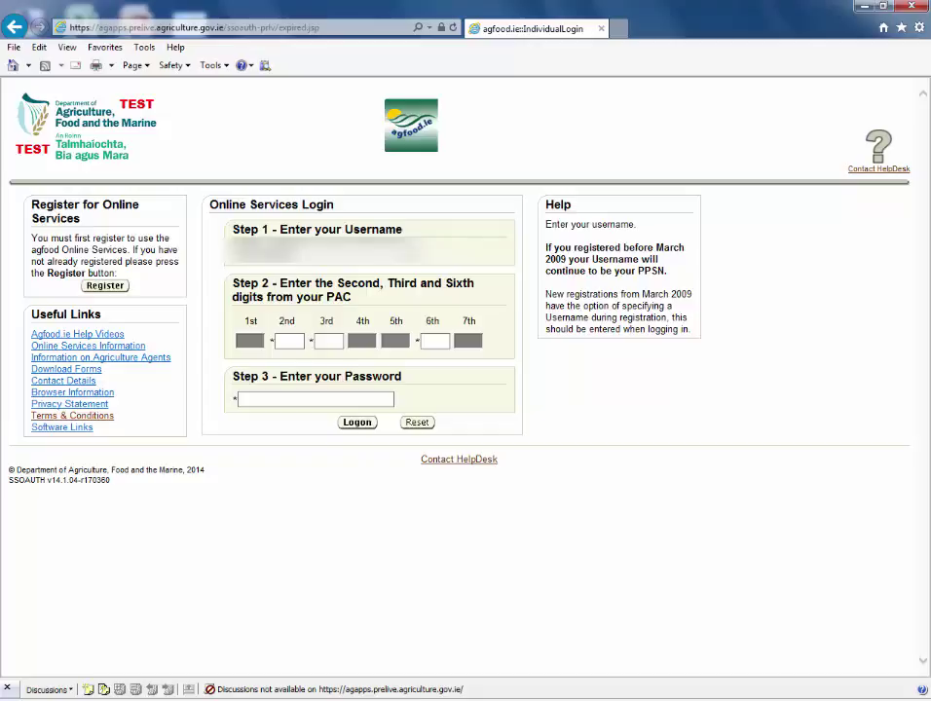
Step: Log on to agfood.ie with the requested 2nd, 3rd and 6th PAC digits and the account password
click(290, 339)
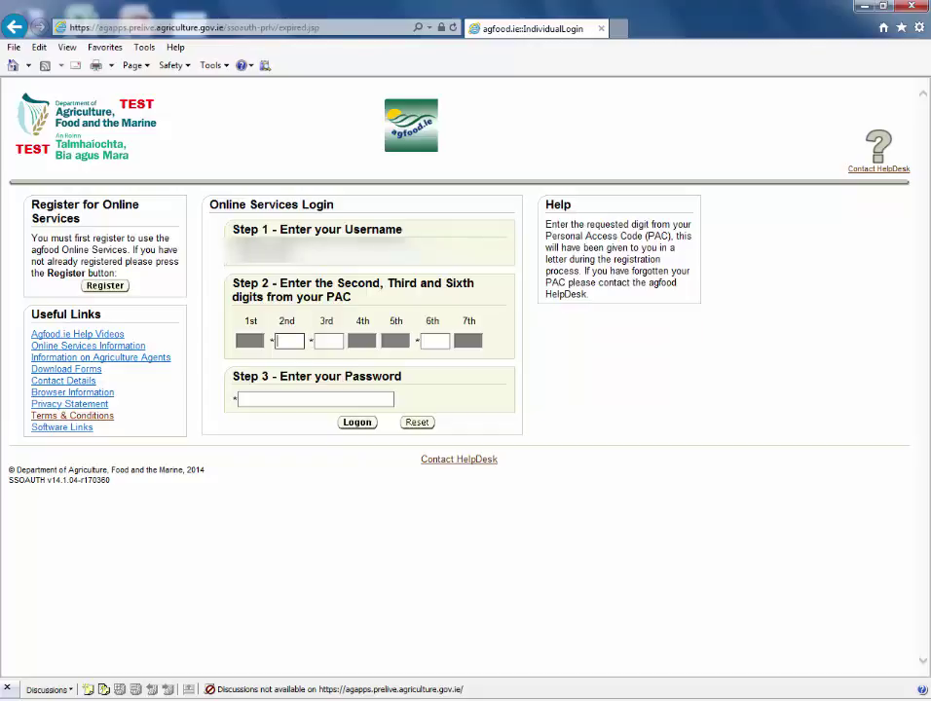
text(•••)
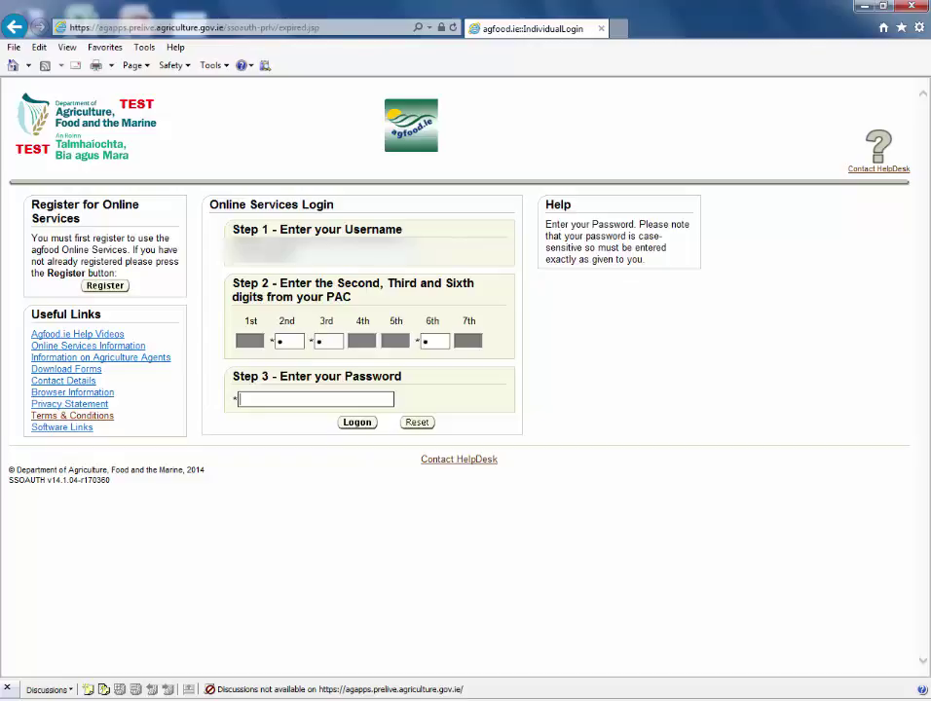
text(••••••••)
click(353, 425)
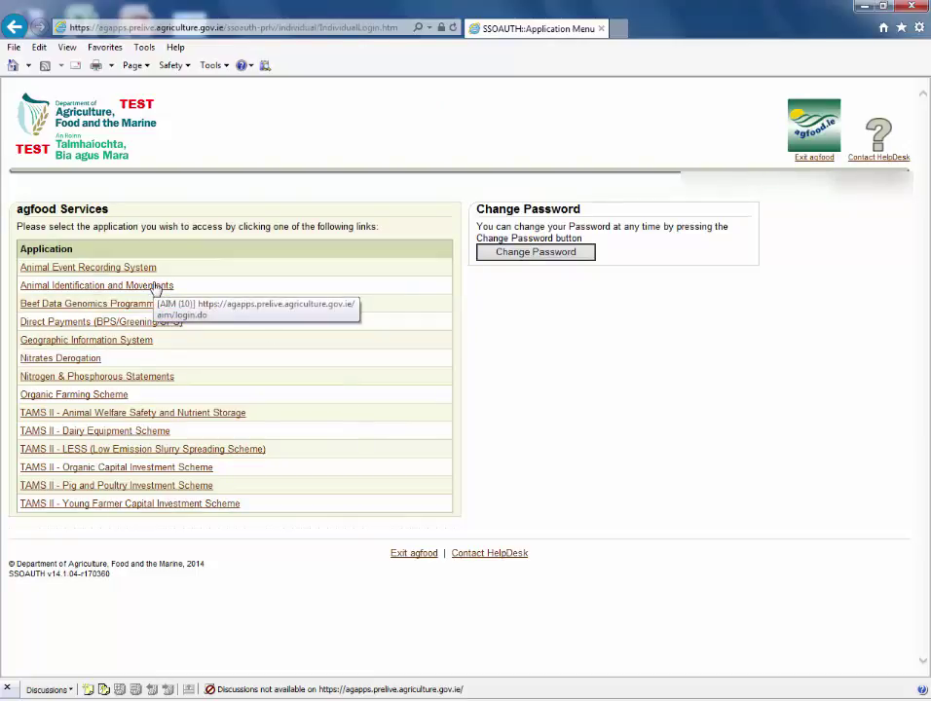
Step: Open Animal Identification and Movements from the agfood Services list
click(153, 285)
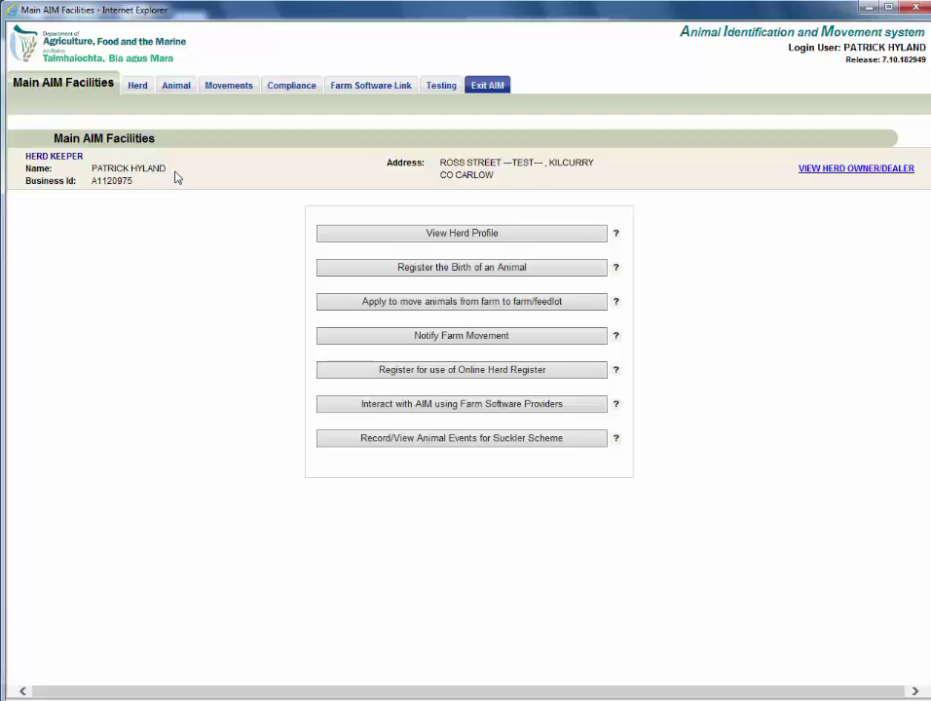
mouse_move(156, 85)
mouse_move(70, 110)
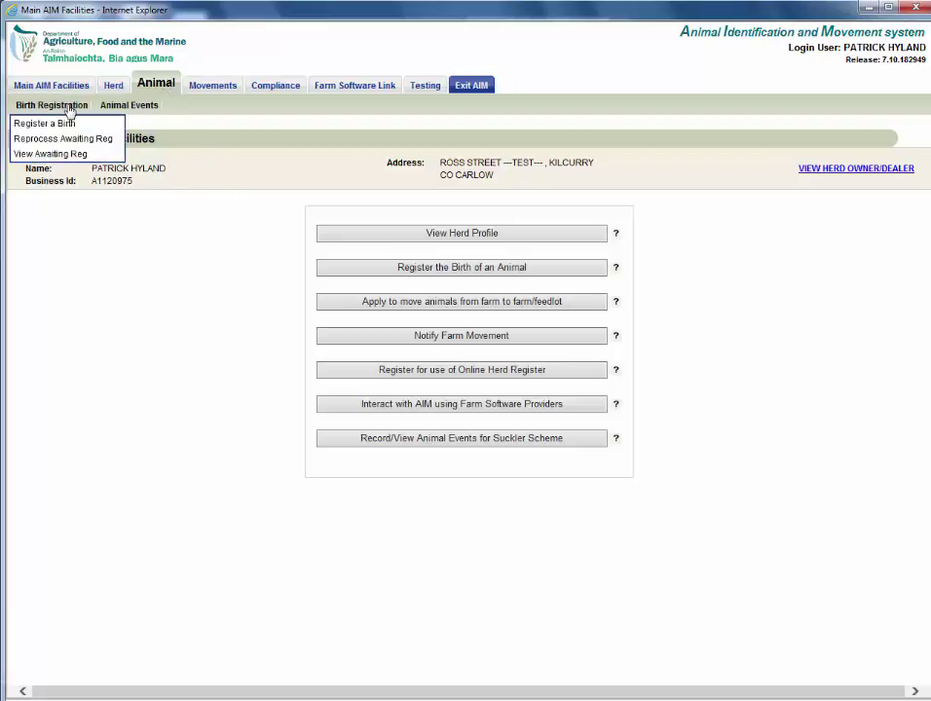
click(64, 158)
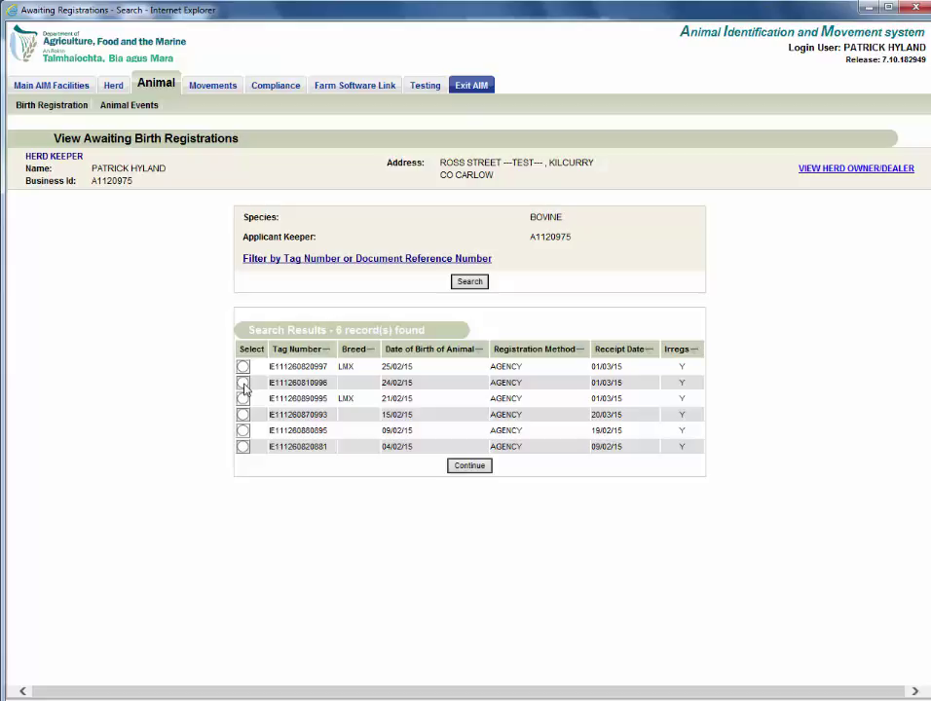
click(243, 385)
click(469, 466)
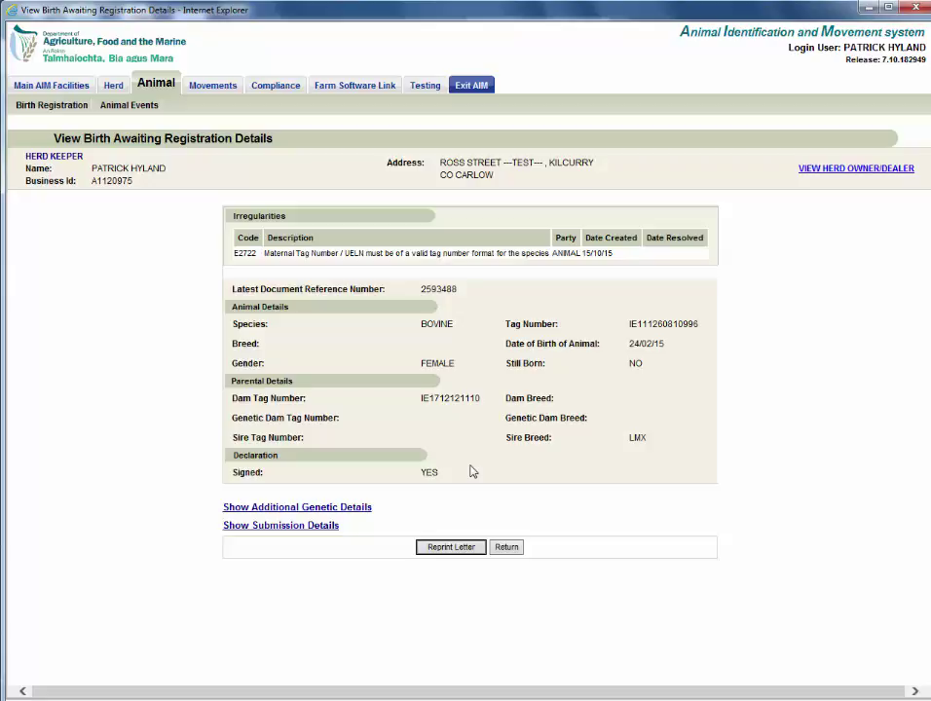
click(450, 548)
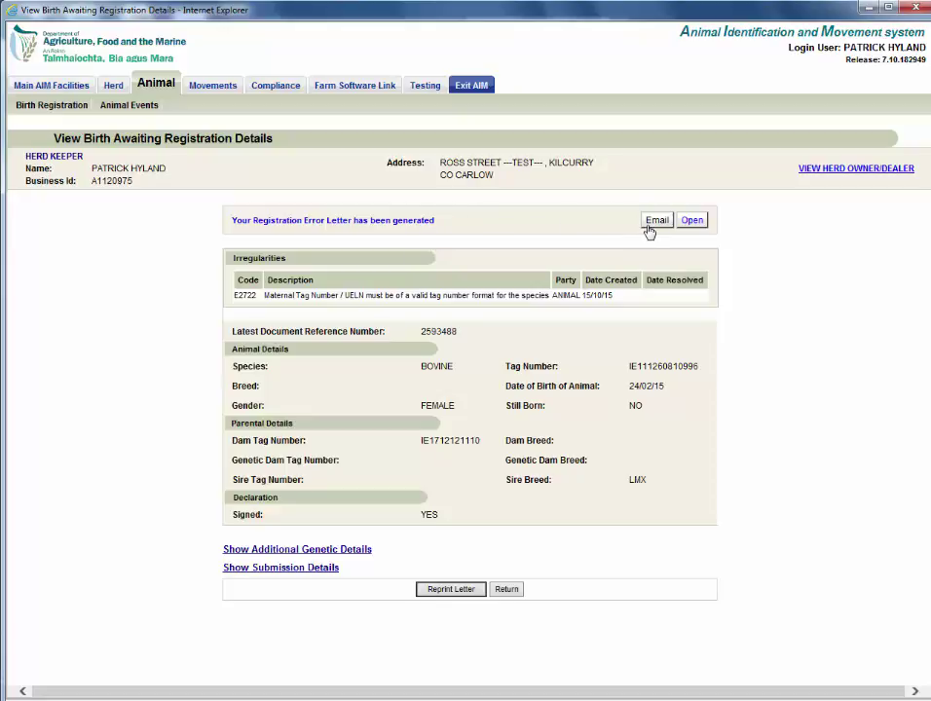
click(692, 223)
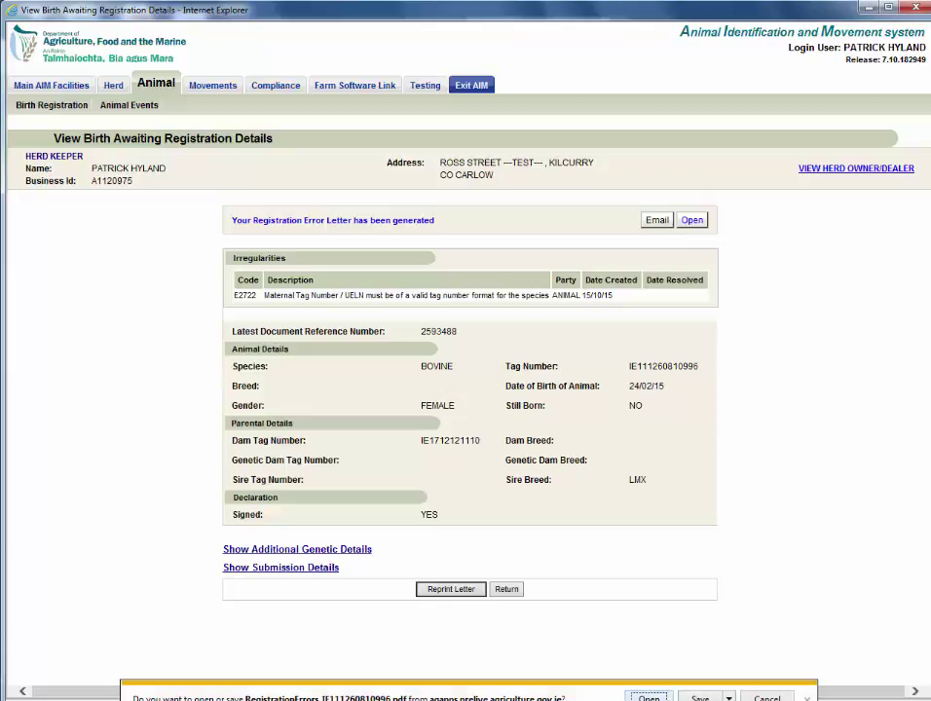
click(649, 697)
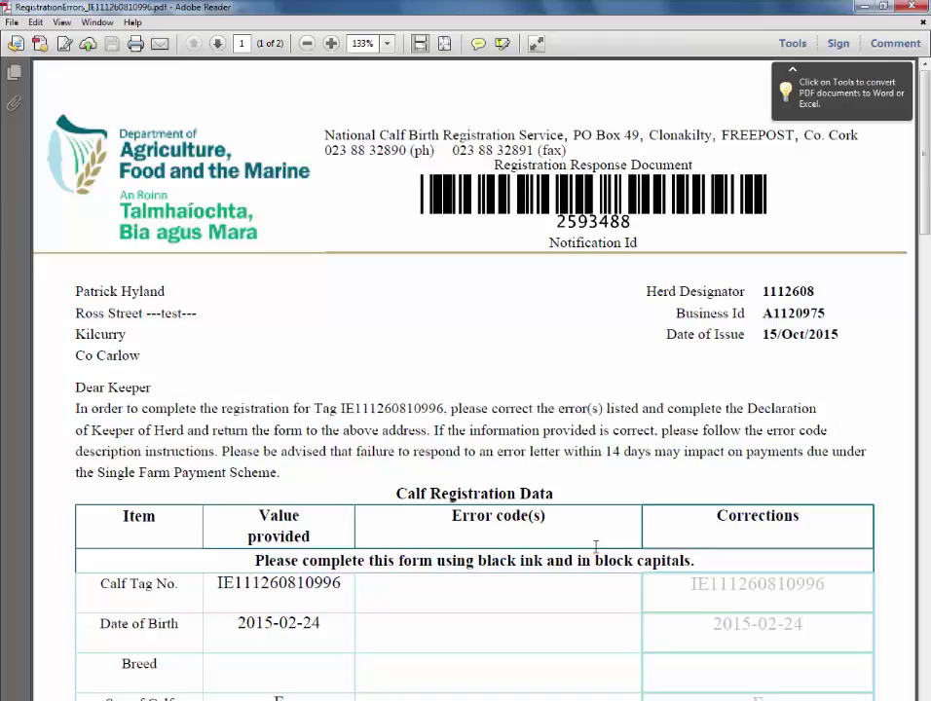
Step: Read both pages of the RegistrationErrors PDF on the E2722 dam tag error, then close Adobe Reader
scroll(596, 548, down, 3)
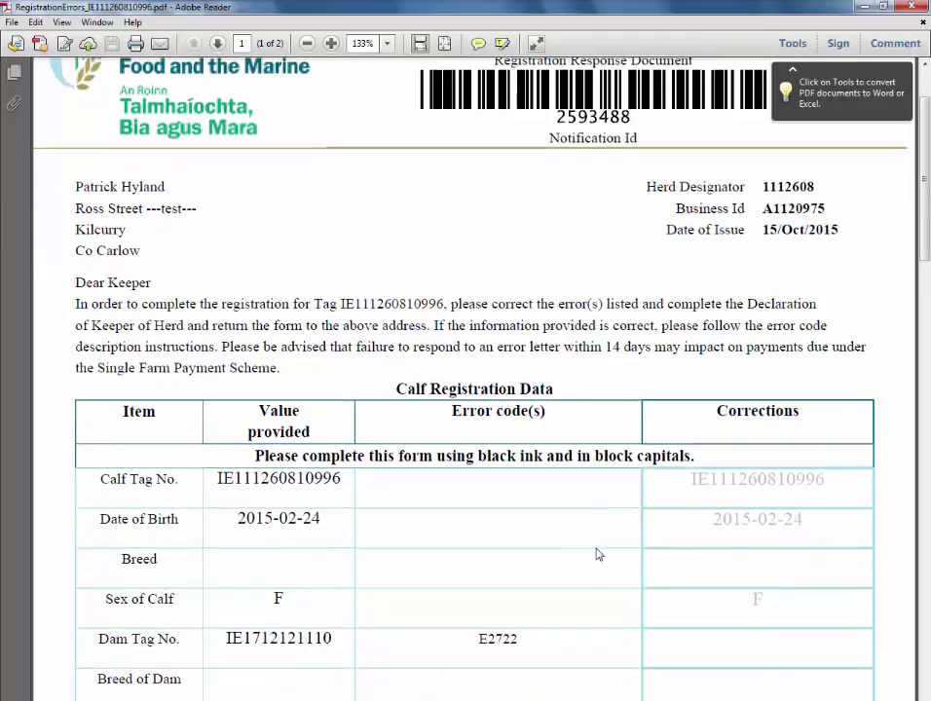
scroll(598, 554, up, 3)
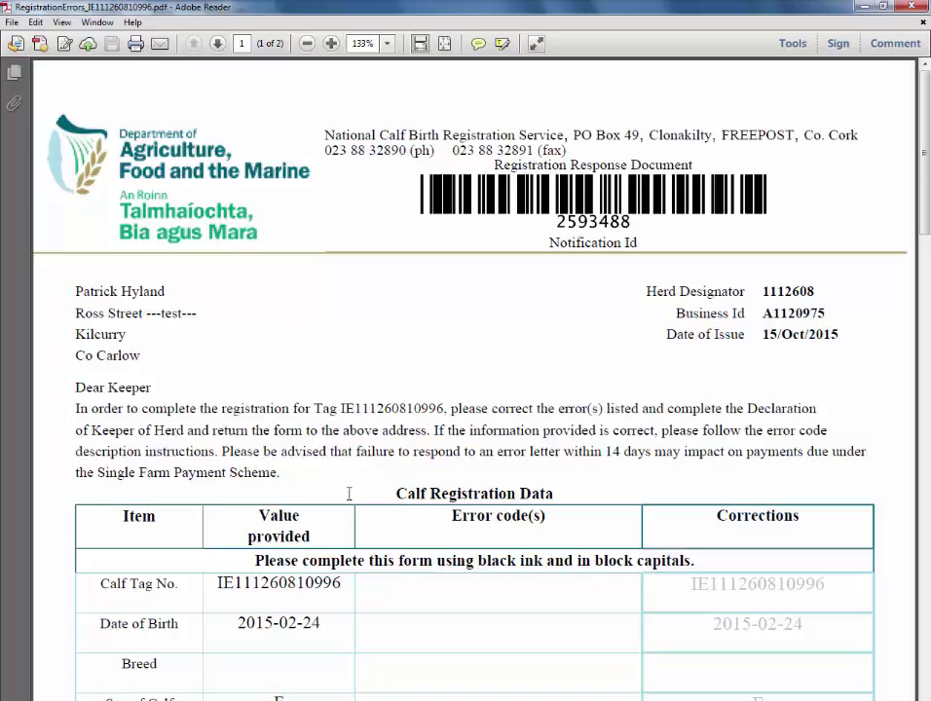
scroll(434, 676, down, 10)
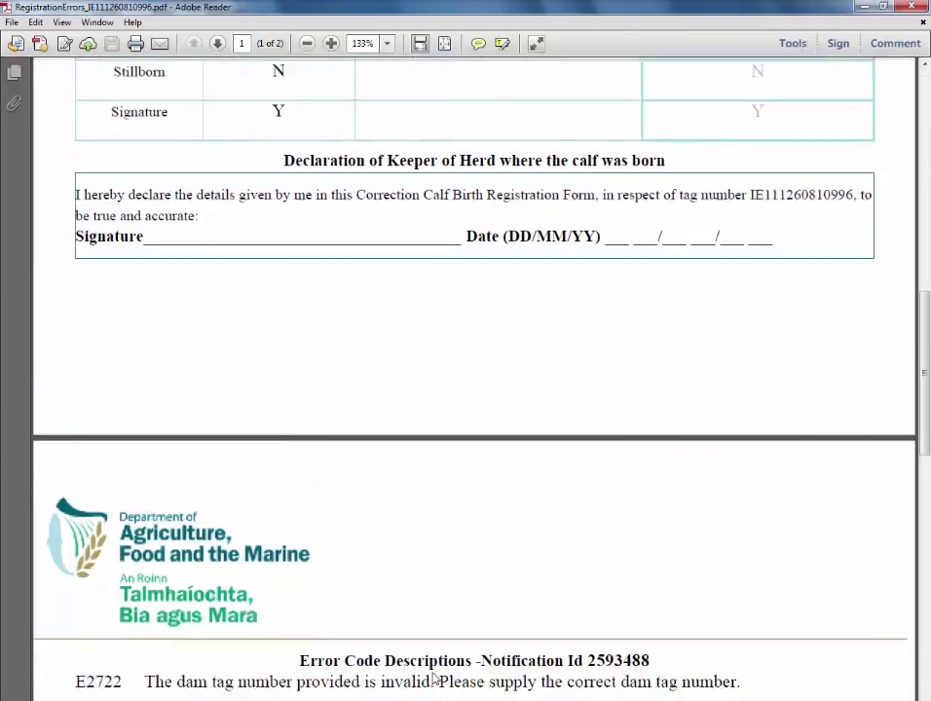
scroll(435, 679, down, 6)
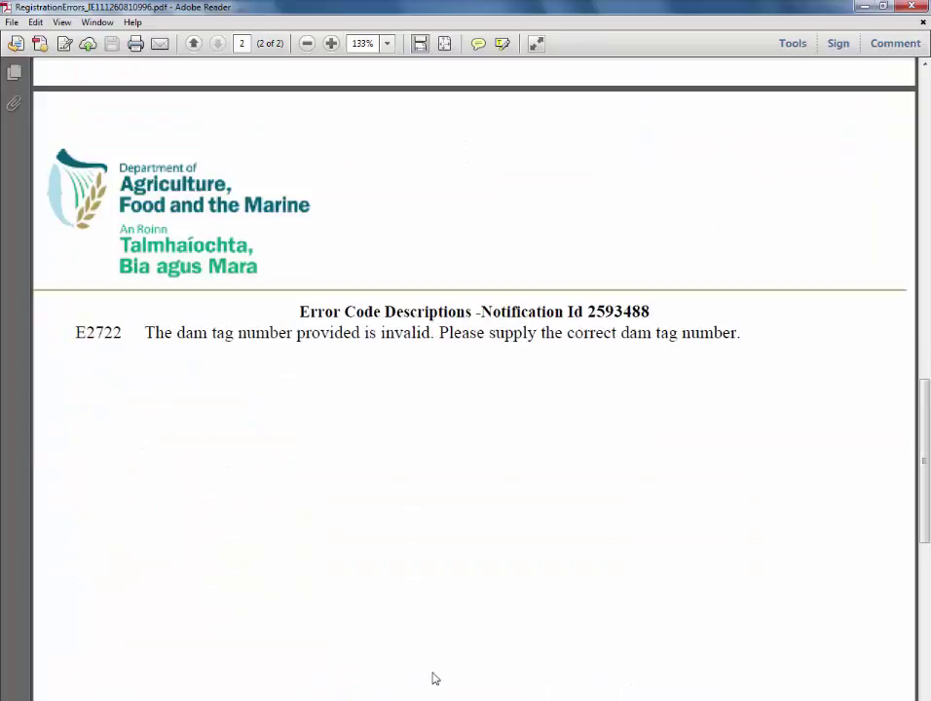
scroll(434, 679, up, 8)
scroll(434, 679, up, 3)
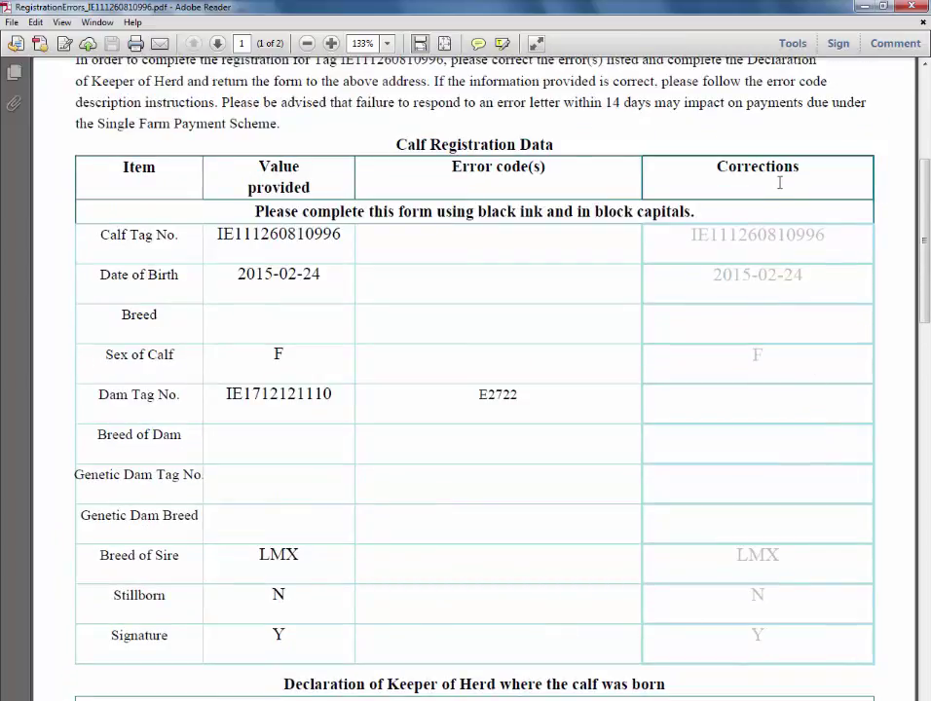
scroll(779, 182, up, 5)
click(924, 6)
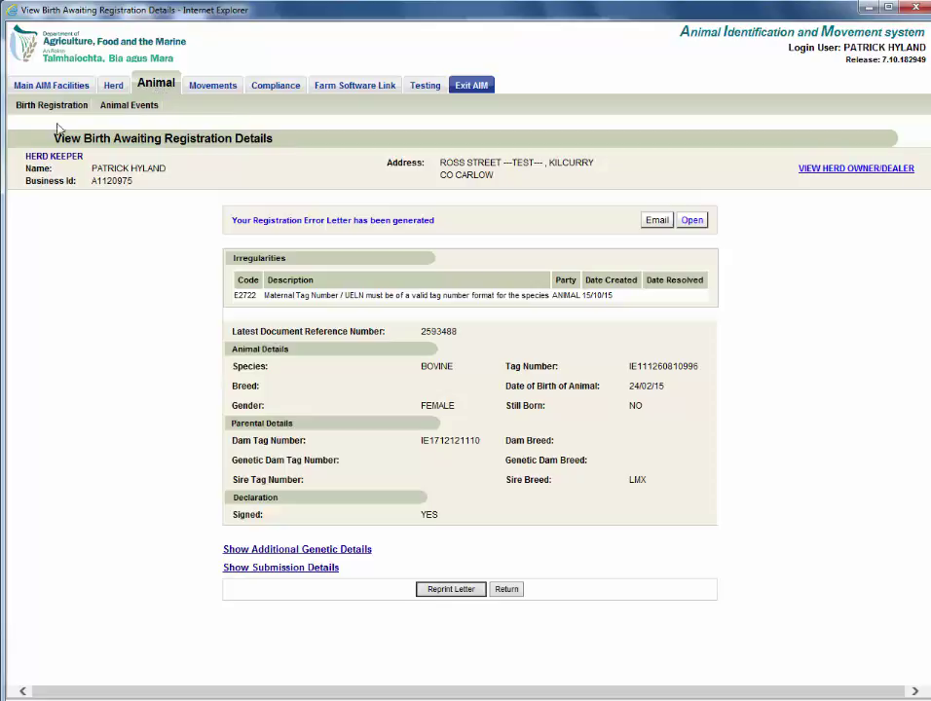
mouse_move(41, 111)
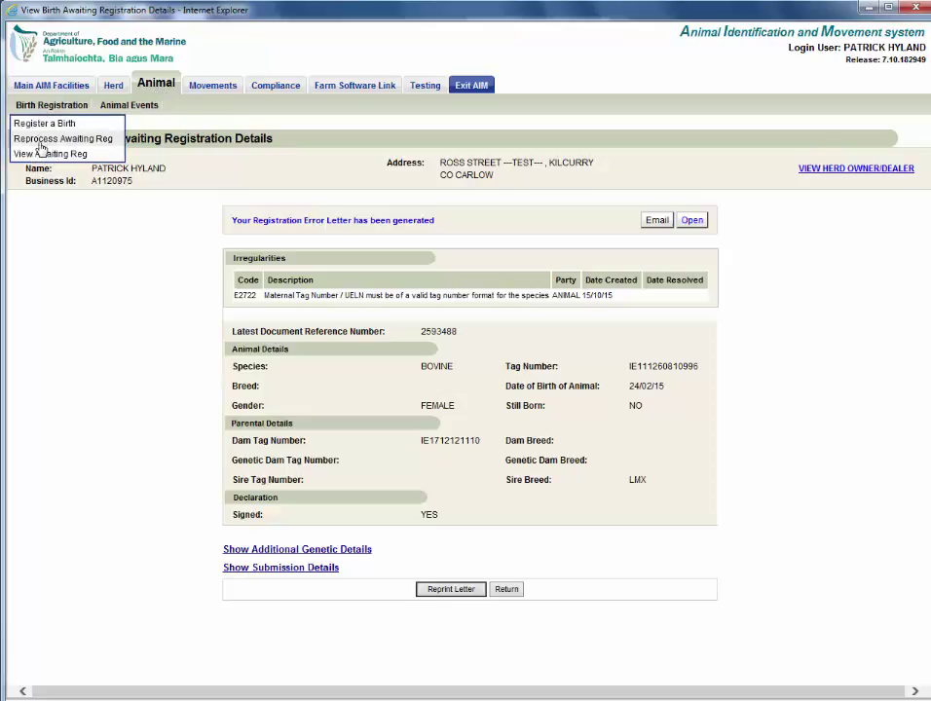
click(41, 146)
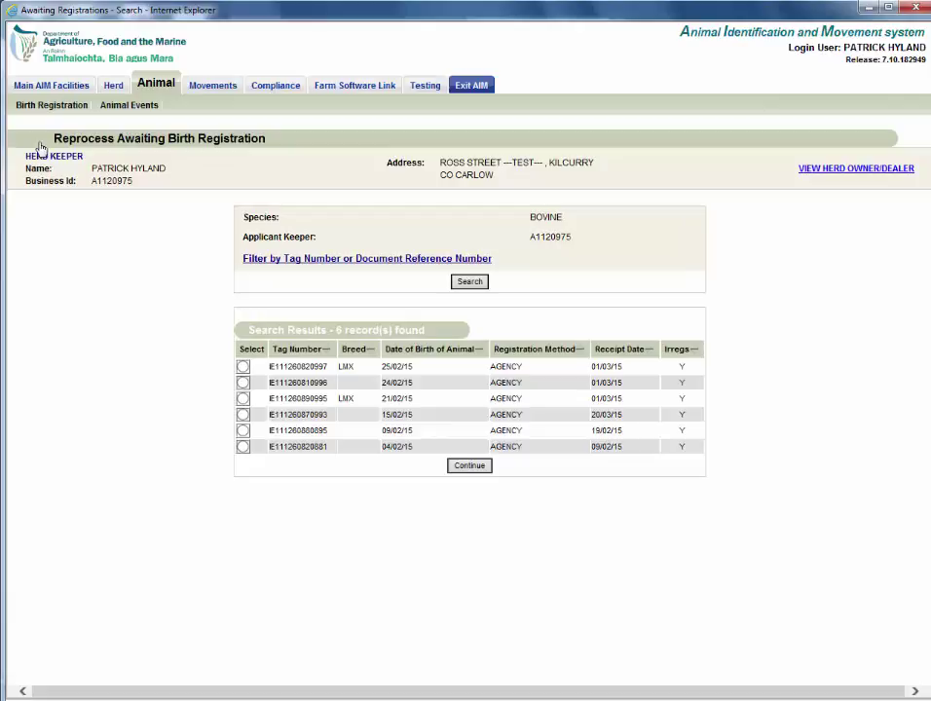
click(242, 383)
click(480, 471)
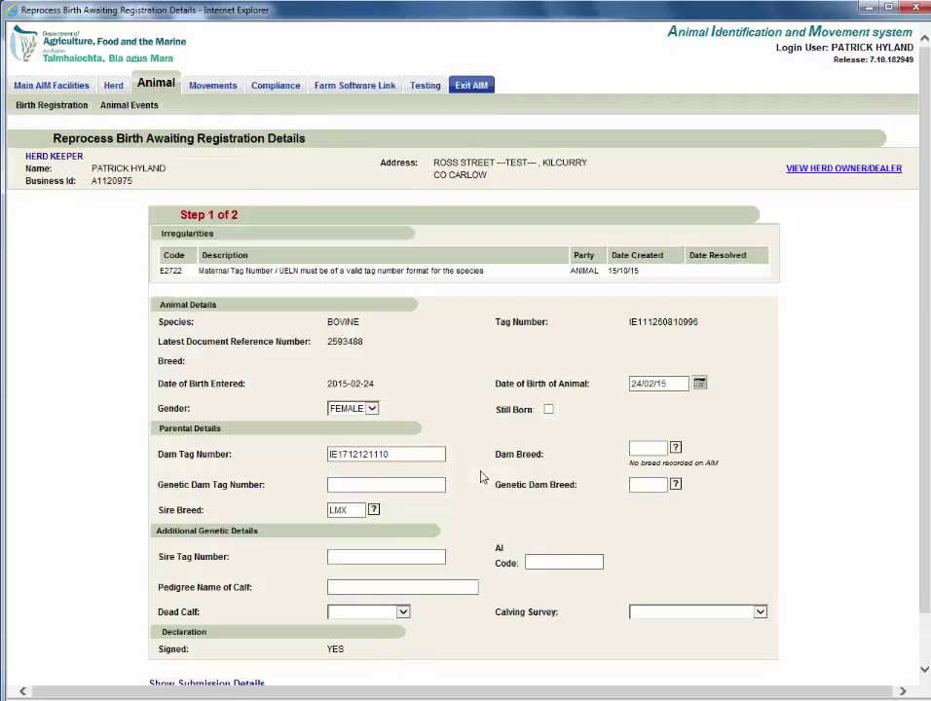
scroll(480, 476, down, 1)
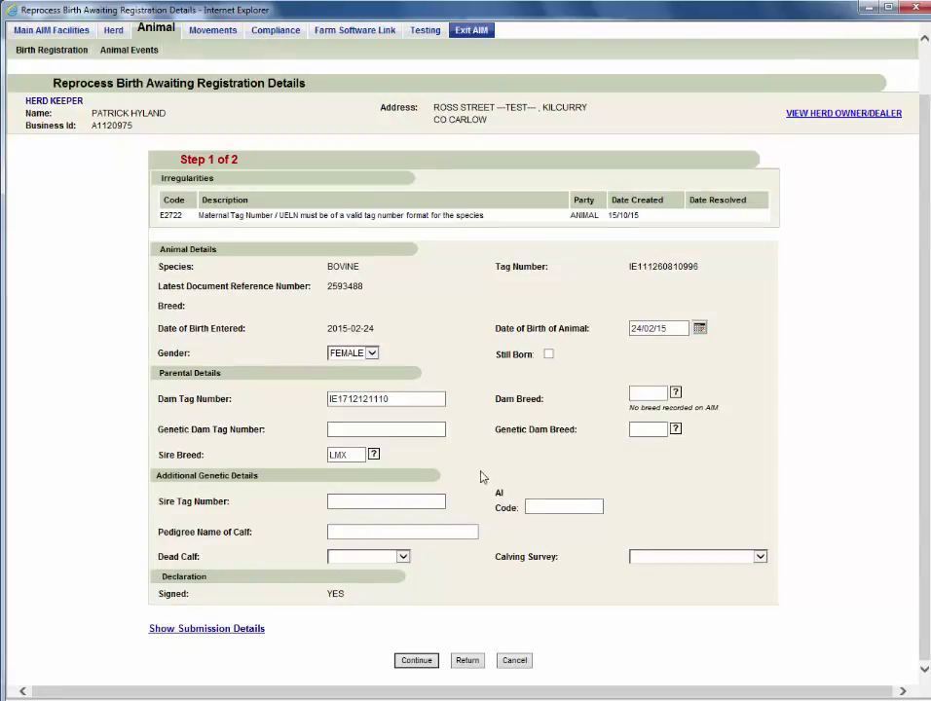
click(422, 397)
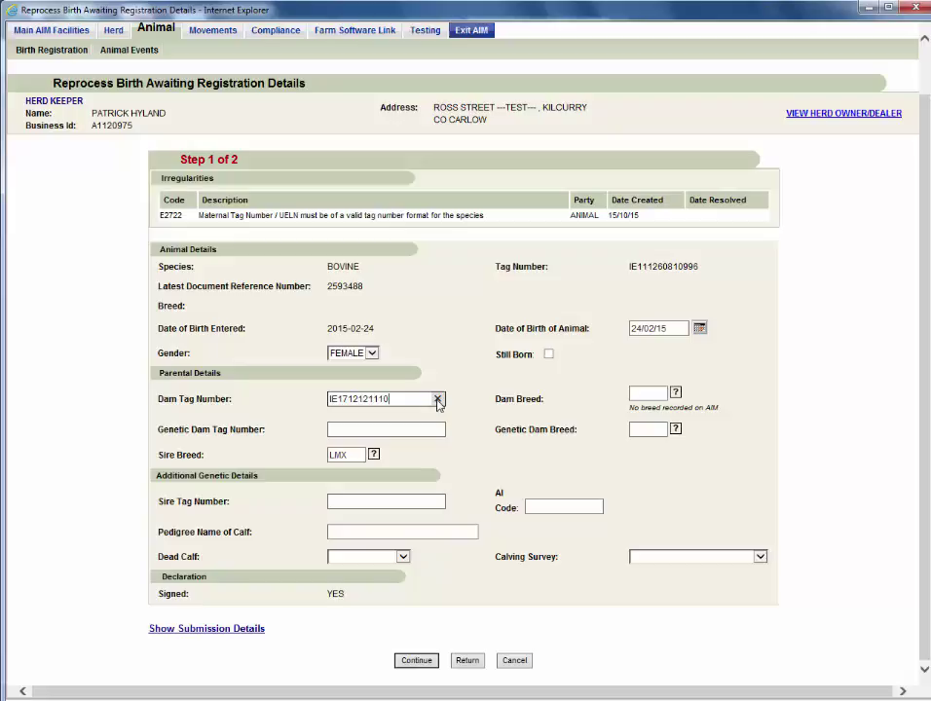
key(ctrl+a)
key(BackSpace)
key(Tab)
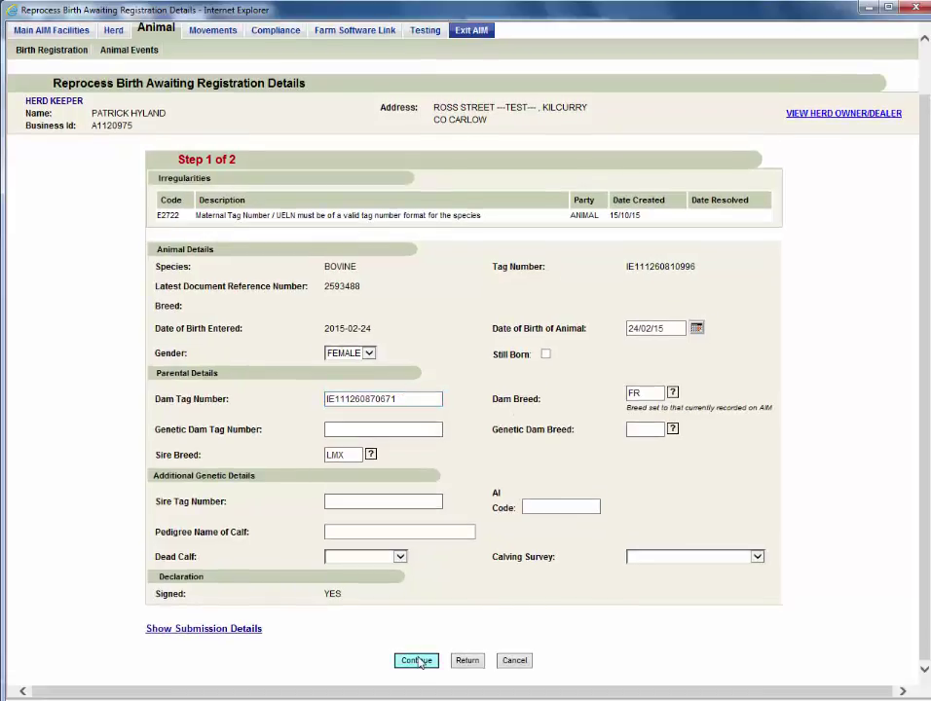
click(419, 663)
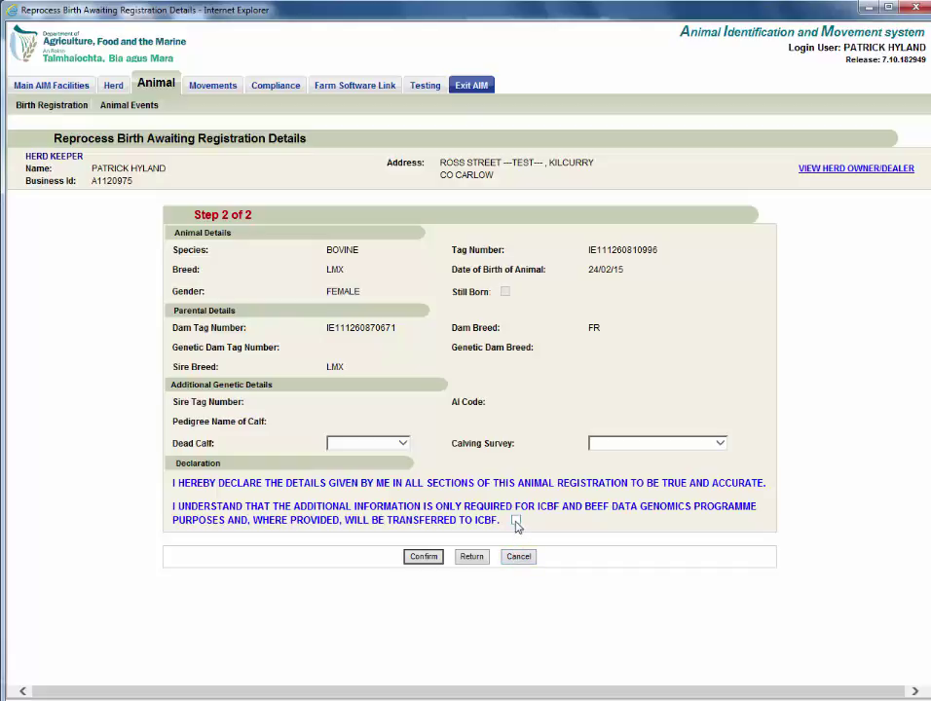
Step: Tick the ICBF data-transfer declaration and confirm the reprocessed birth registration
click(517, 520)
click(416, 563)
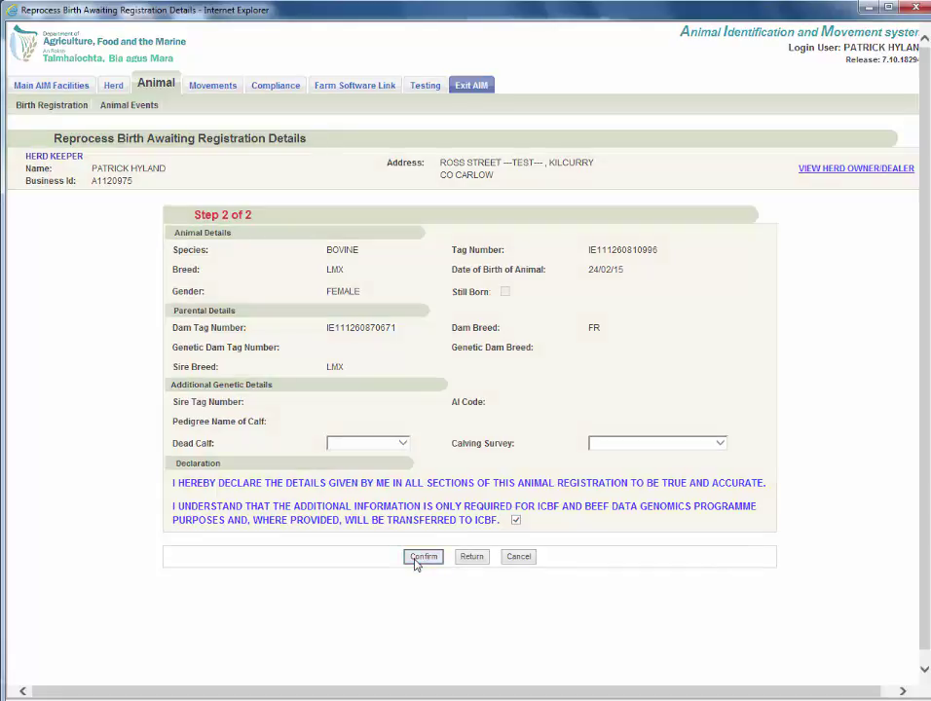